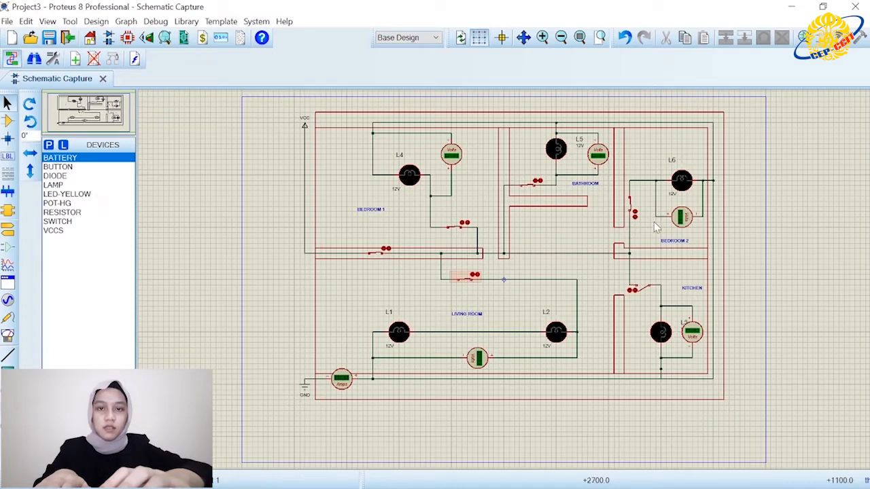
Step: Open the Bedroom 2, Bathroom and Bedroom 1 switches and run the simulation with the Living Room switch closed
left_click(631, 212)
left_click(525, 186)
left_click(464, 224)
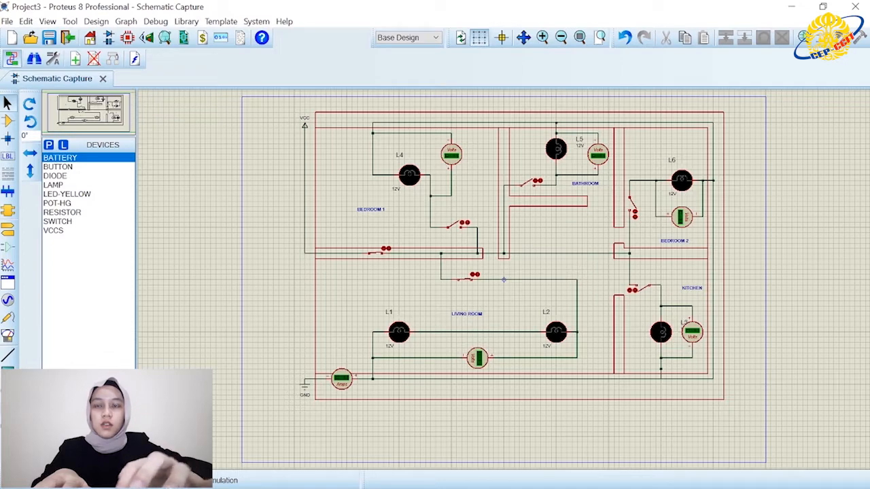
left_click(11, 481)
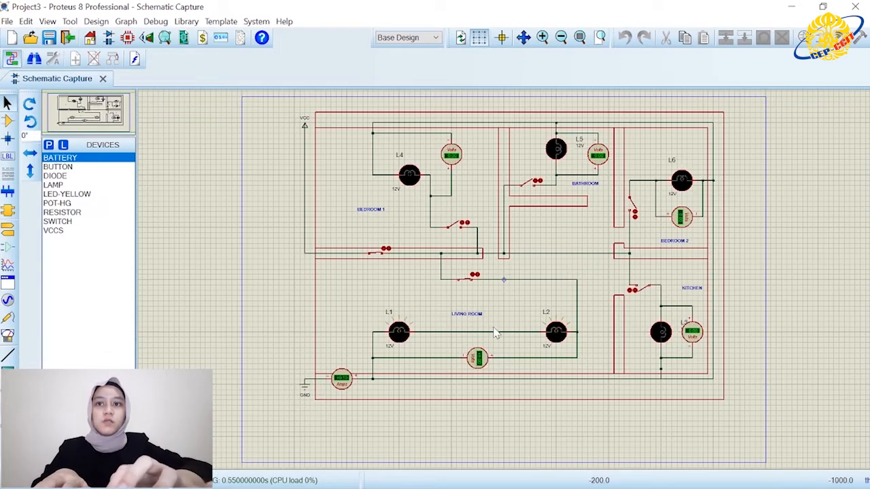
Step: Toggle the room switches during the simulation to test their lamps, leave every switch closed, and stop the simulation
left_click(455, 229)
left_click(454, 227)
left_click(531, 186)
left_click(531, 186)
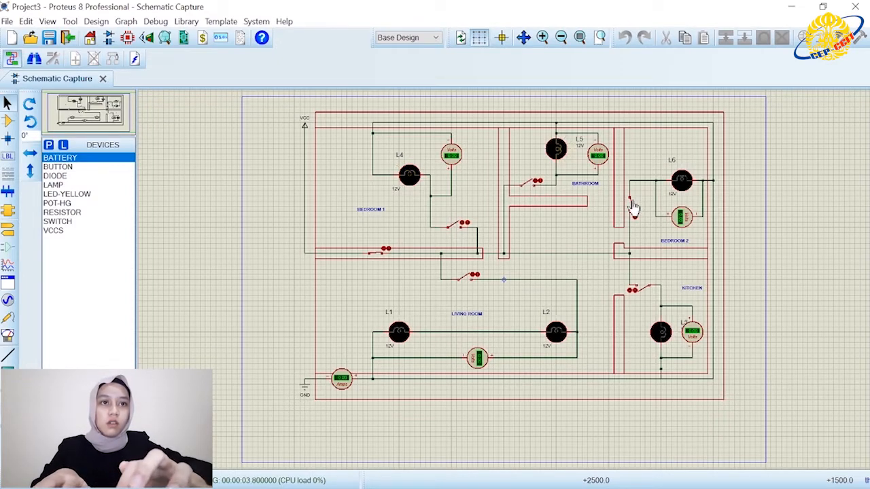
left_click(632, 207)
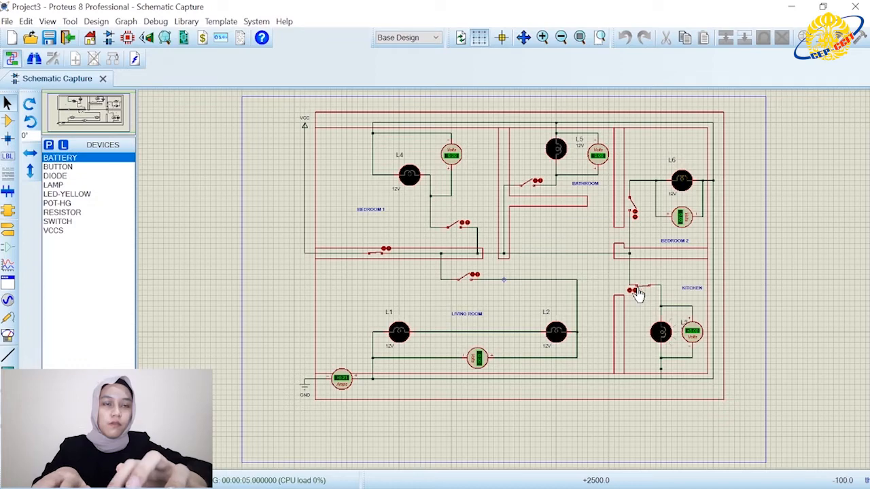
left_click(632, 210)
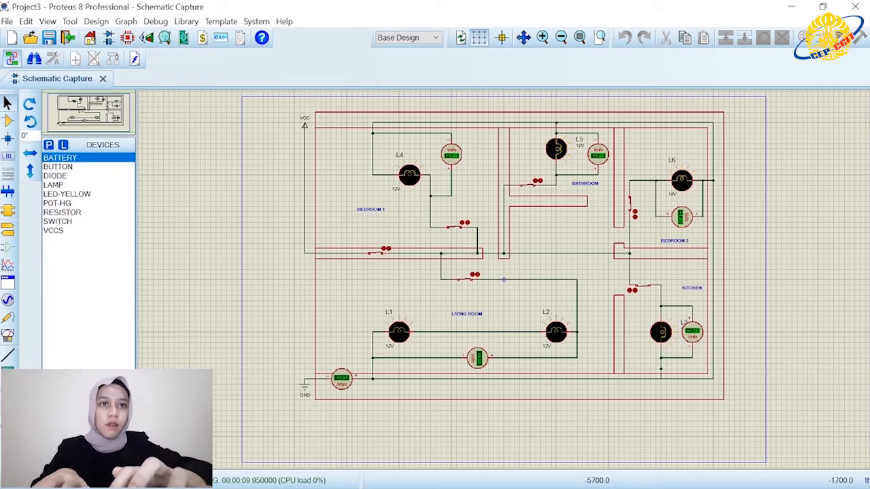
left_click(72, 481)
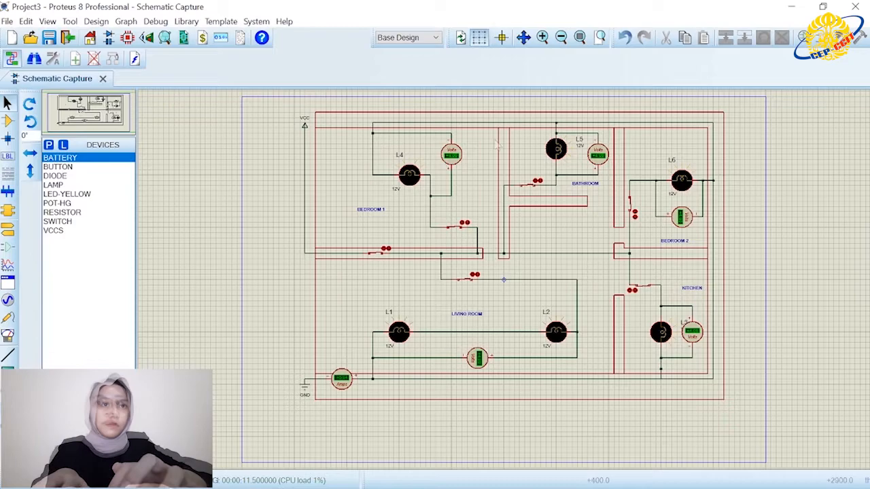
Step: Set the nominal voltage of Bedroom 1 lamp L4 and Bathroom lamp L5 to 5V
double_click(408, 178)
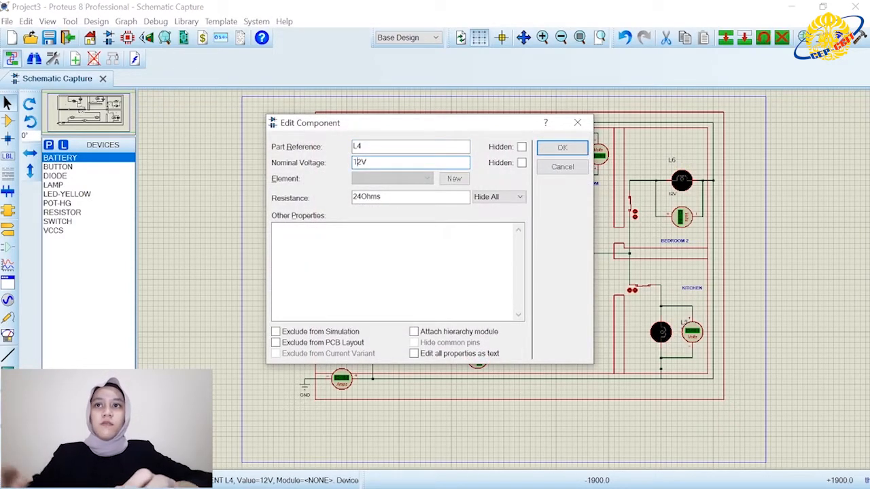
key("BackSpace")
type("5V")
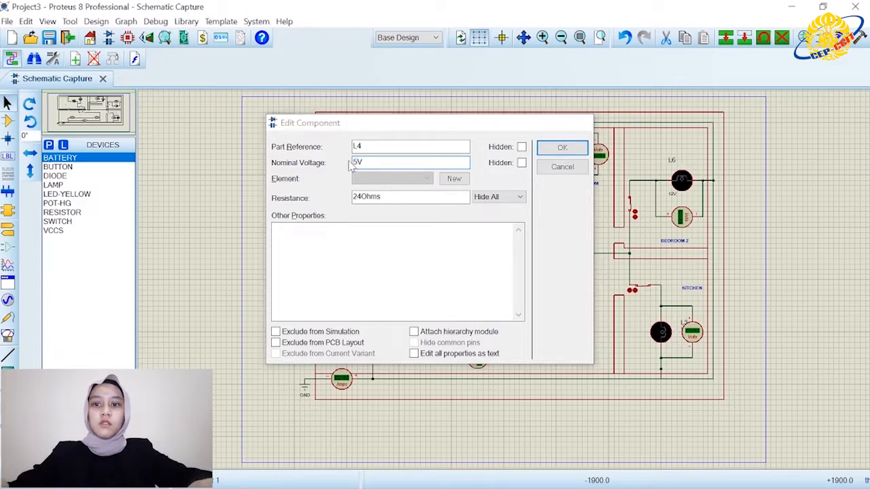
left_click(567, 150)
double_click(569, 155)
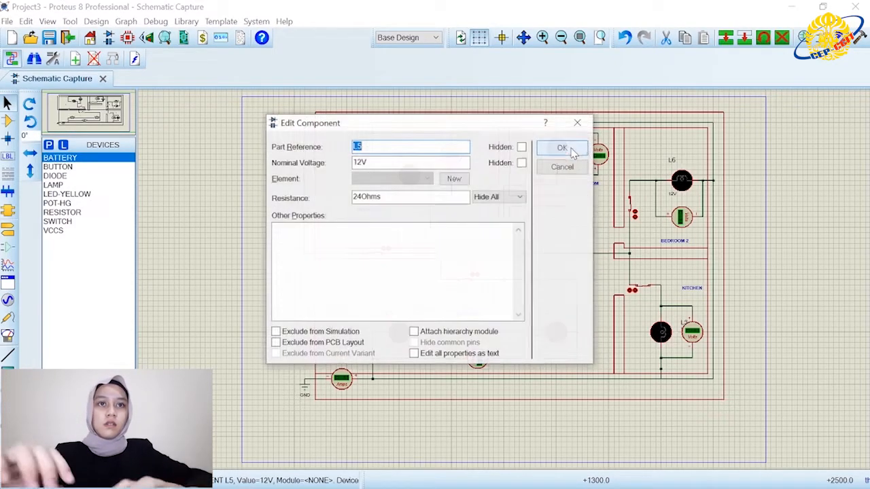
key("Tab")
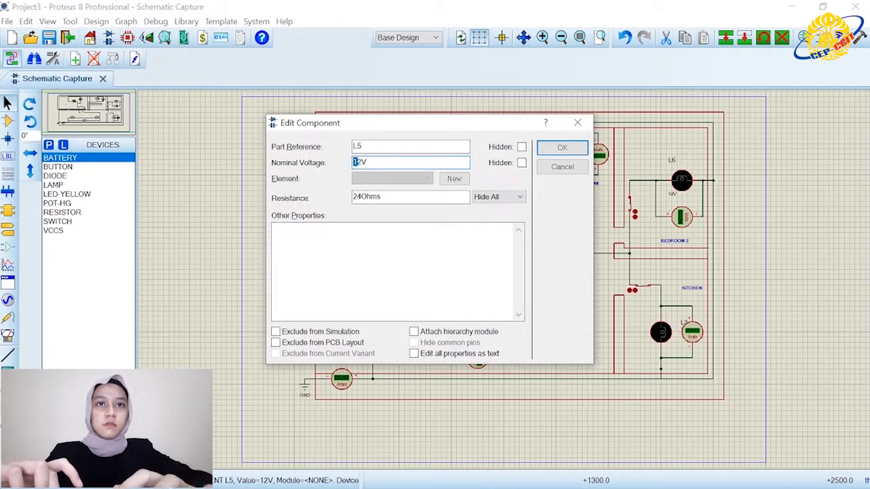
key("shift+Home")
type("5V")
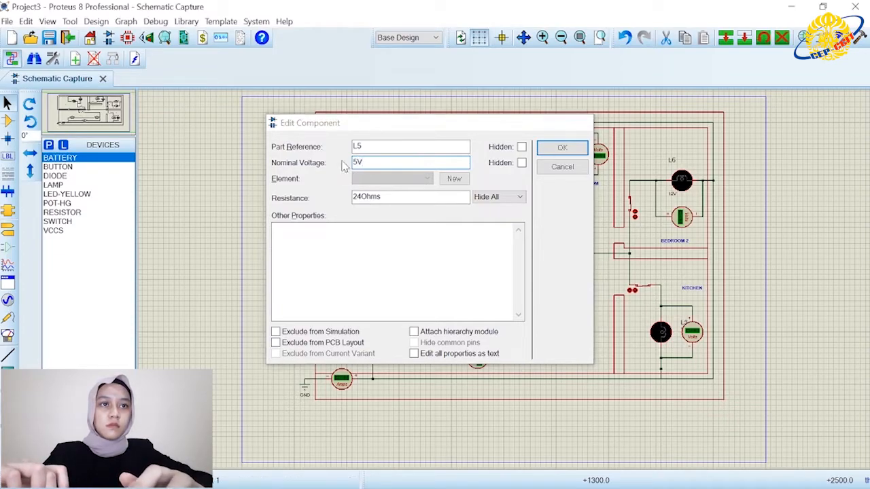
key("Return")
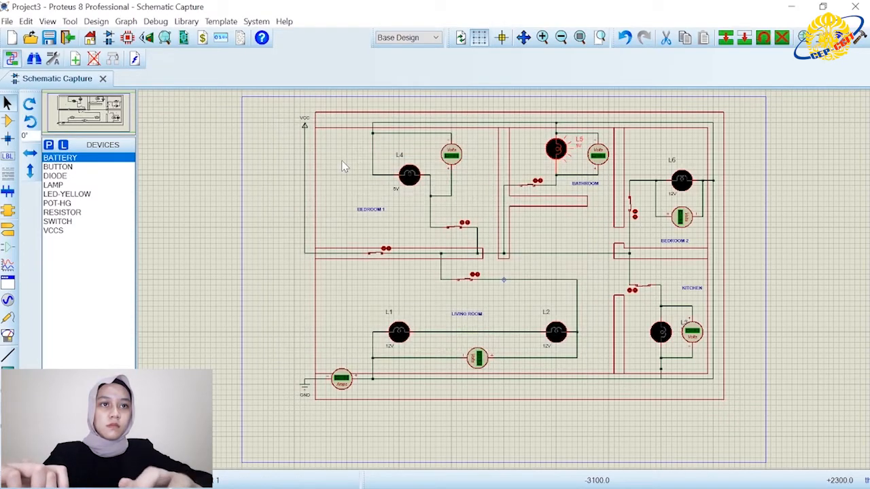
Step: Set the nominal voltage of Bedroom 2 lamp L6 to 5V
double_click(681, 180)
key("Tab")
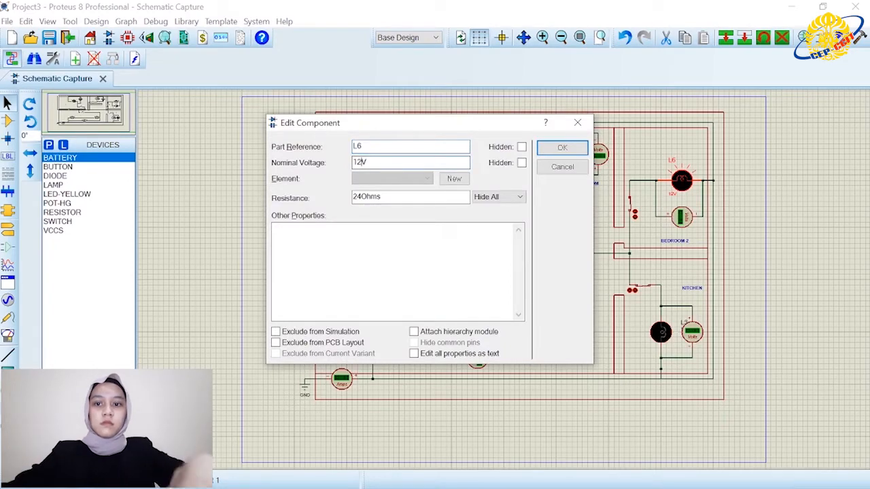
type("5V")
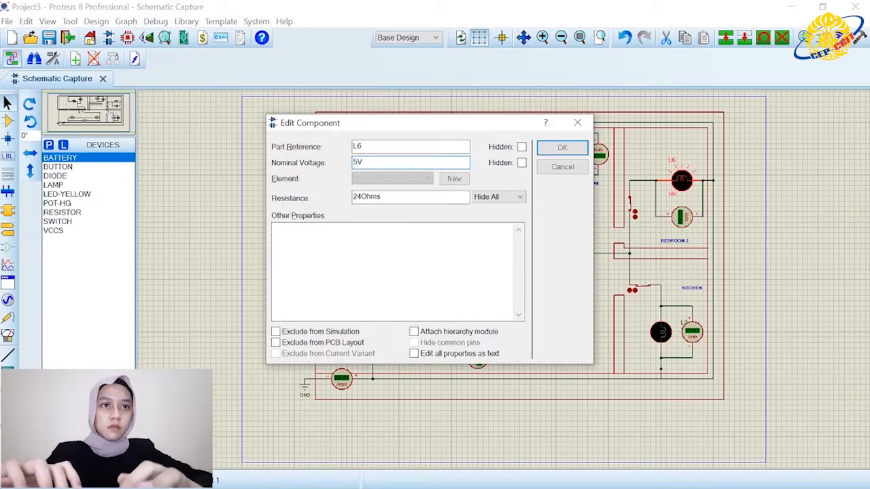
key("Return")
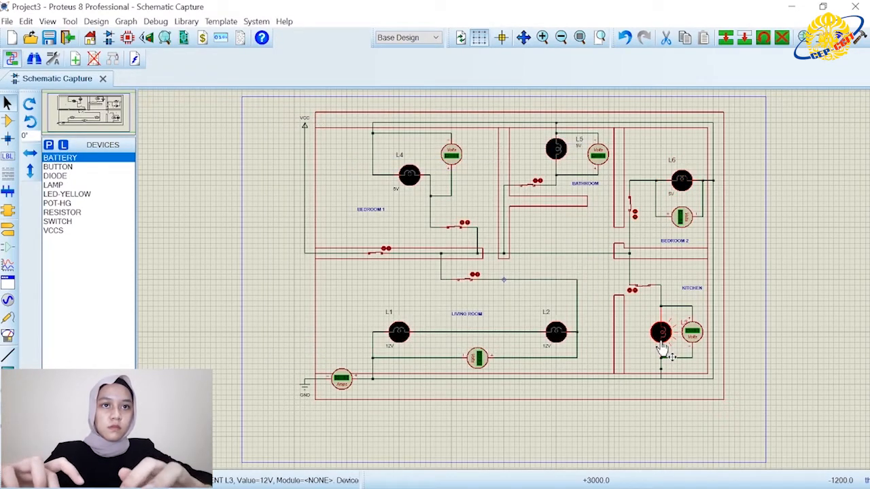
Step: Set the nominal voltage of Kitchen lamp L3 to 5V
double_click(663, 346)
key("Tab")
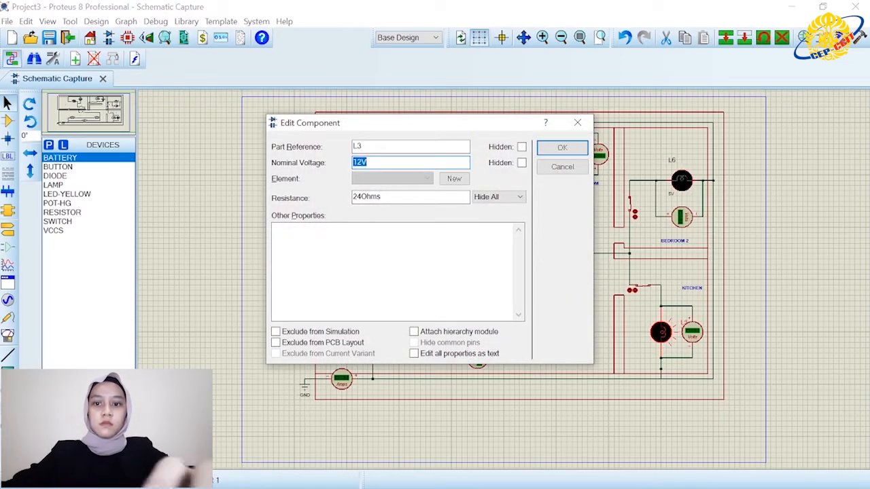
type("5V")
key("Return")
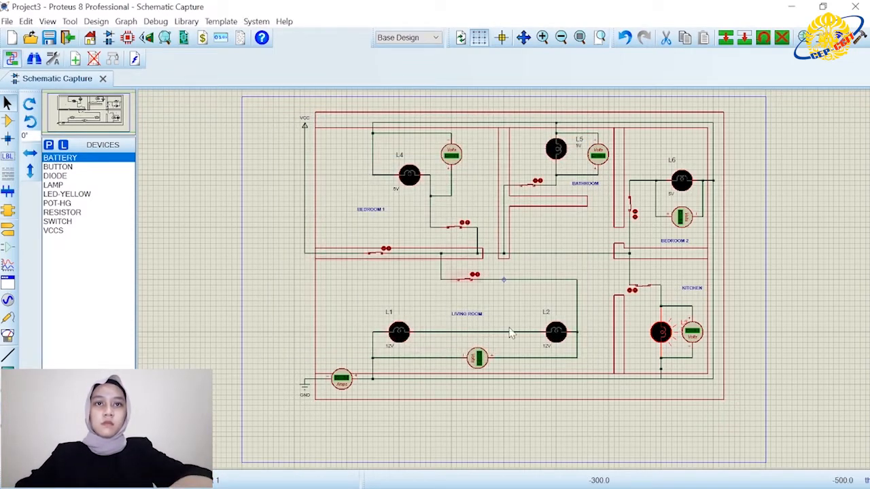
Step: Set the nominal voltage of Living Room lamps L2 and L1 to 5V
double_click(556, 345)
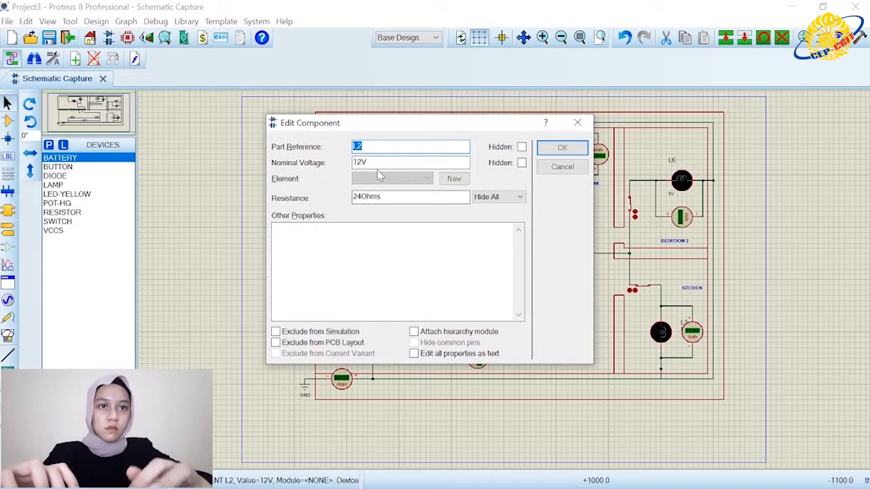
key("Tab")
type("5")
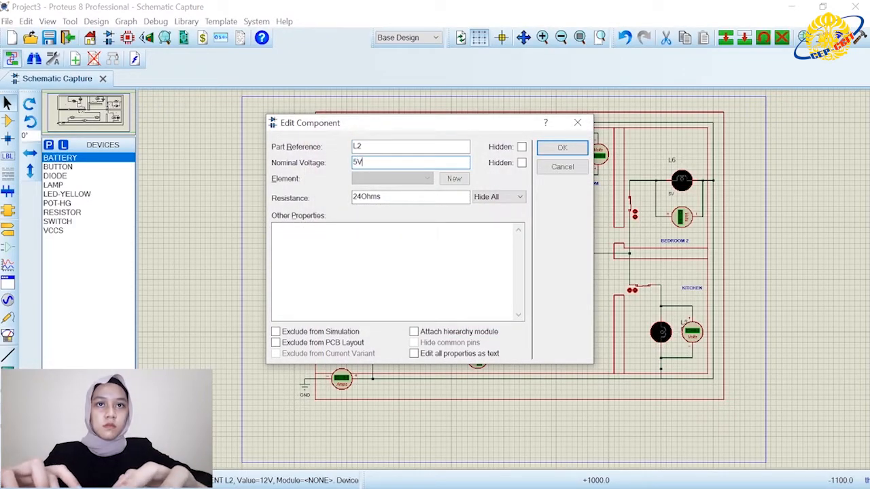
key("Return")
double_click(408, 342)
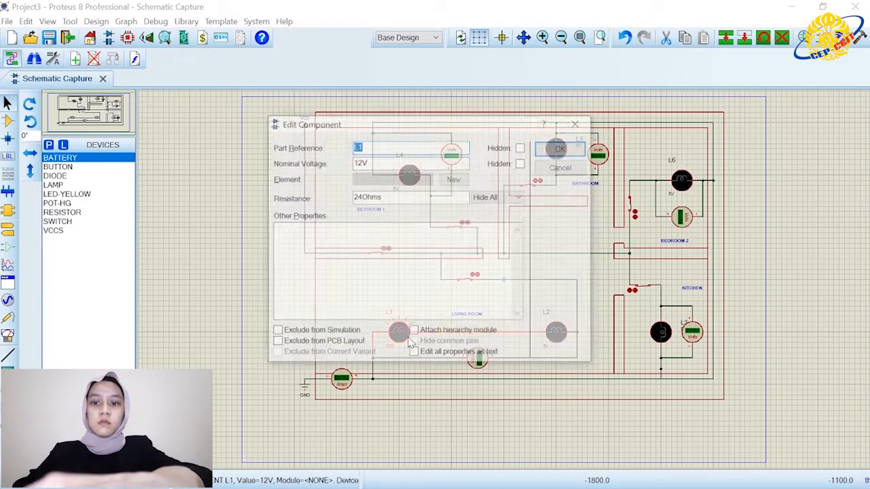
key("Tab")
type("5")
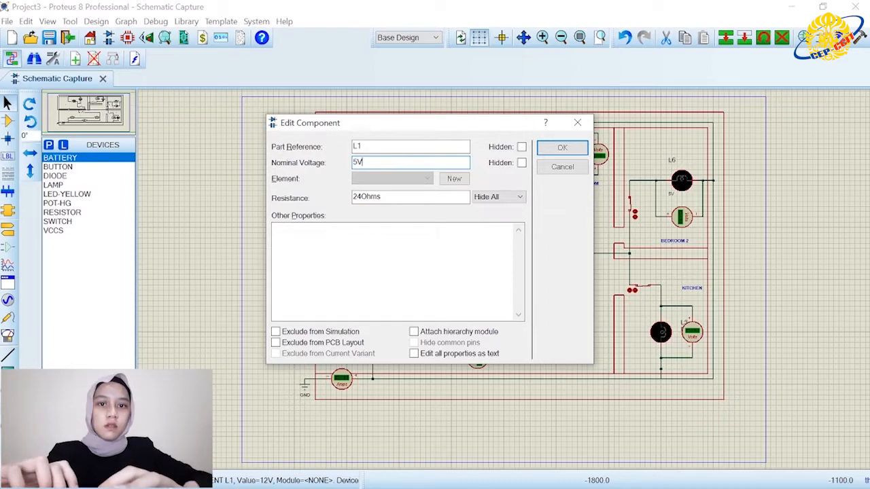
key("Return")
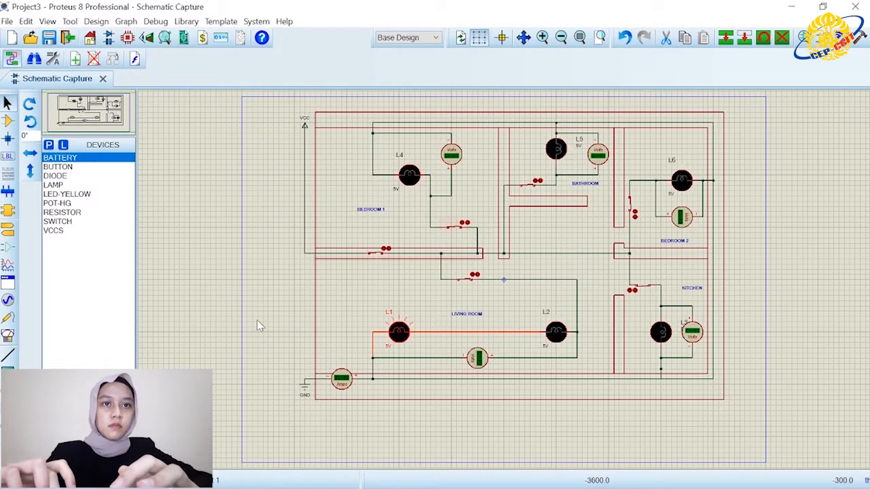
Step: Run the simulation, open the Kitchen, Bedroom 2 and Bathroom switches, and switch the Living Room circuit off and on again
left_click(12, 481)
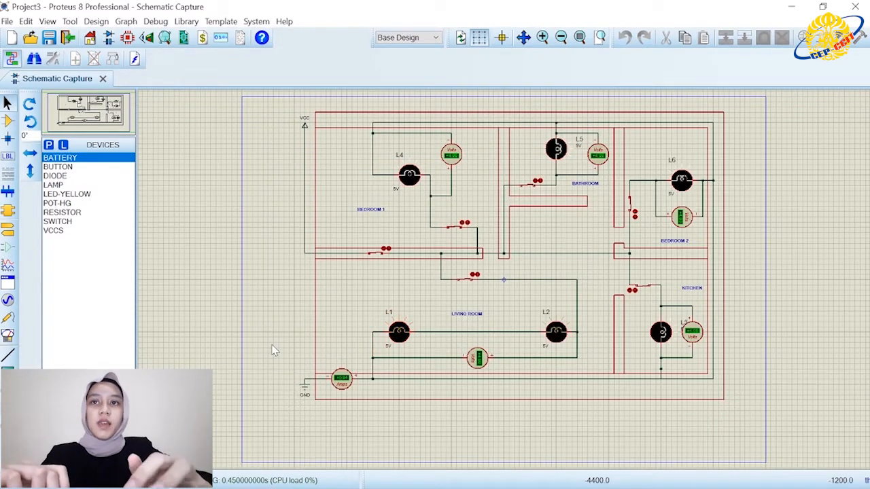
left_click(463, 284)
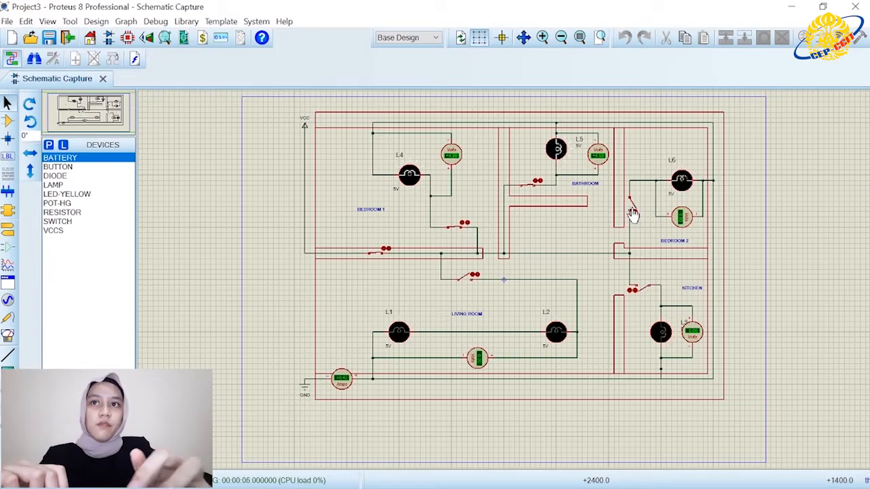
left_click(530, 190)
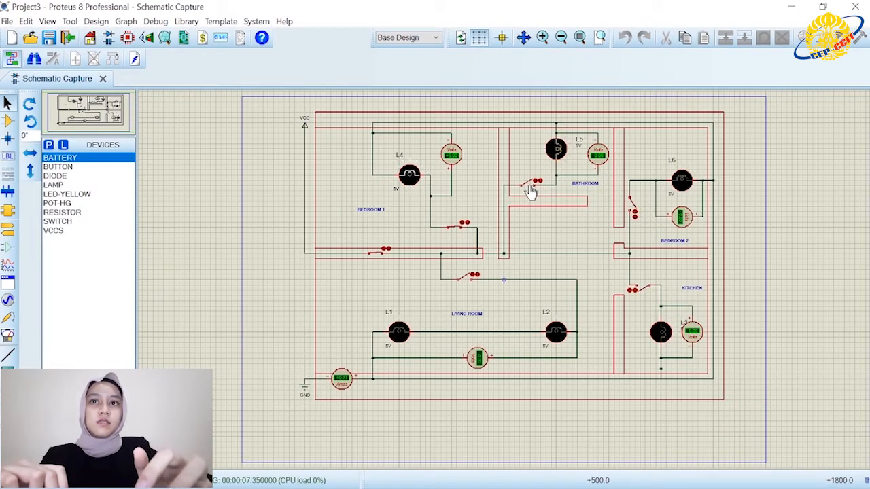
left_click(465, 278)
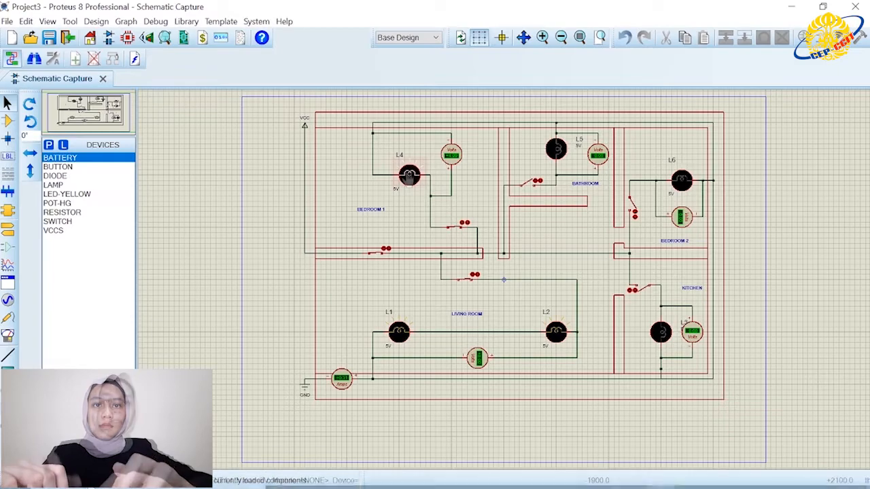
Step: Set the nominal voltage of Bedroom 1 lamp L4 and Bathroom lamp L5 to 2V
double_click(409, 175)
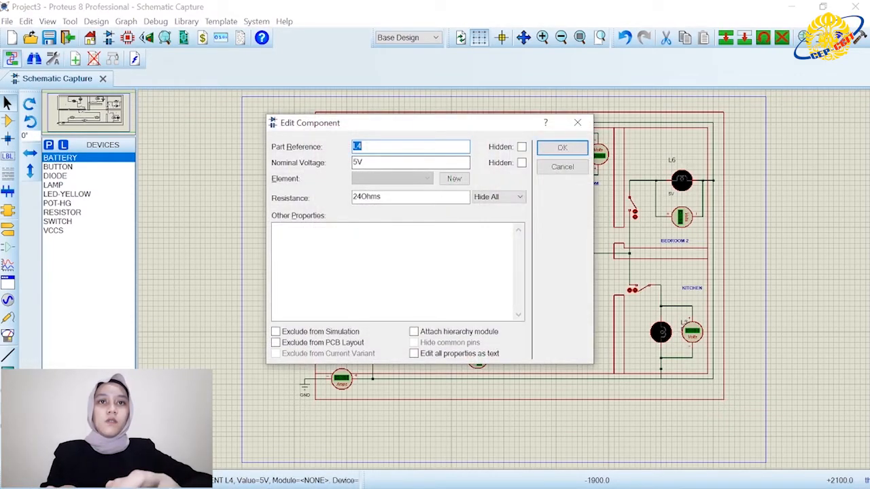
key("Return")
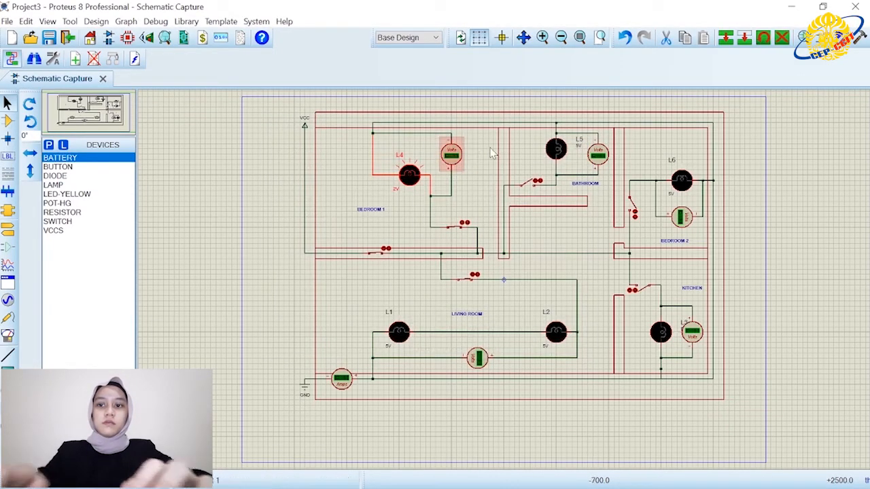
double_click(556, 148)
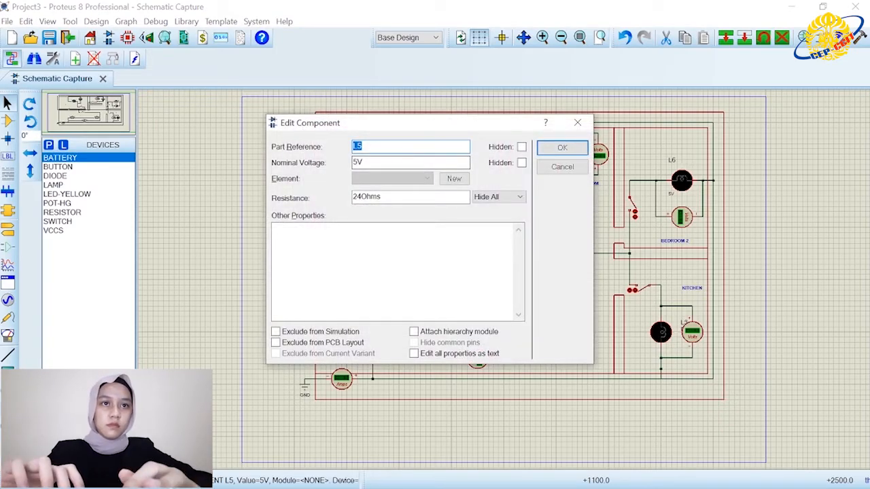
key("BackSpace")
type("2")
key("Return")
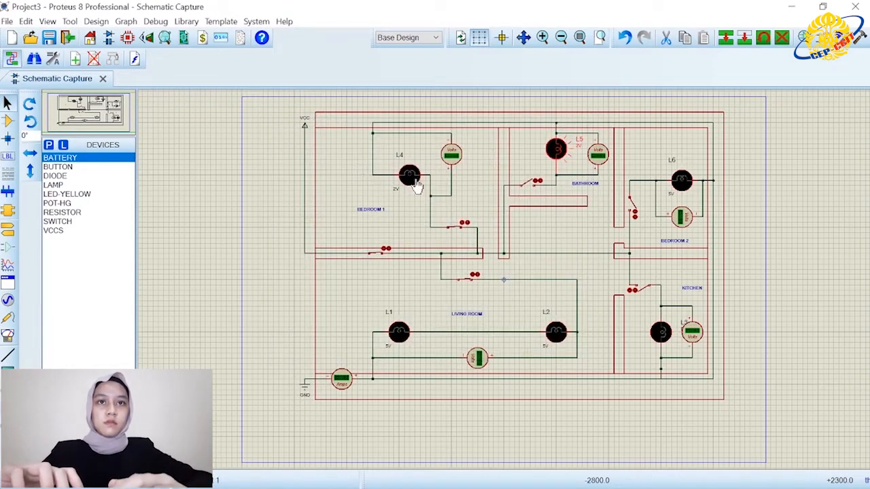
Step: Set the nominal voltage of Bedroom 2 lamp L6 to 2V
double_click(680, 182)
left_click(358, 162)
type("2V")
key("Return")
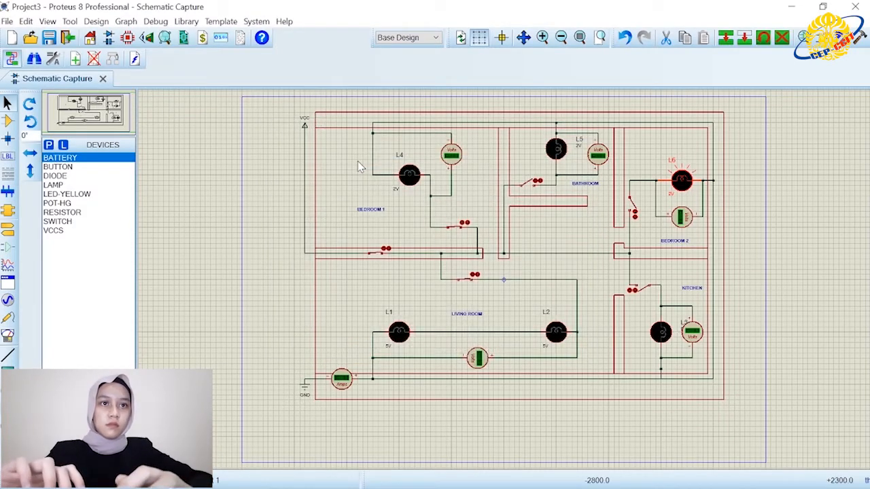
Step: Set the nominal voltage of Living Room lamps L1 and L2 to 2V
double_click(410, 347)
left_click(357, 163)
type("2")
key("Return")
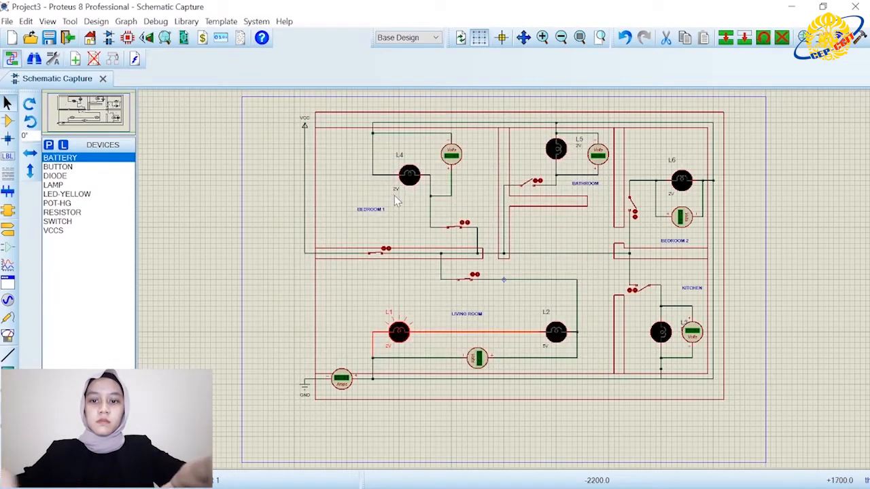
double_click(556, 332)
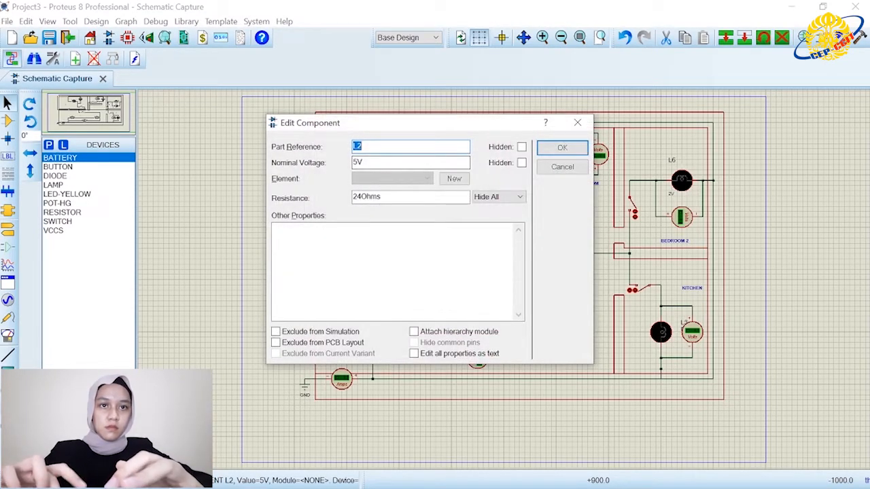
key("Return")
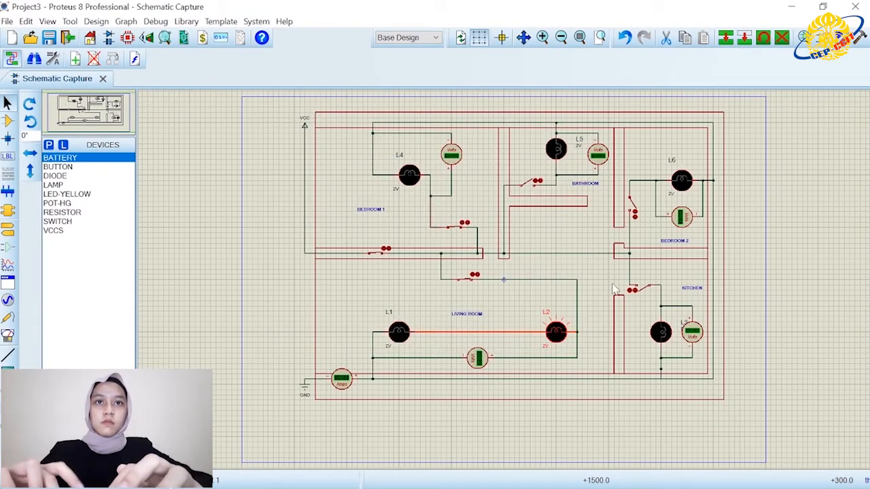
Step: Set the nominal voltage of Kitchen lamp L3 to 2V
double_click(660, 332)
left_click(357, 162)
type("2V")
key("Return")
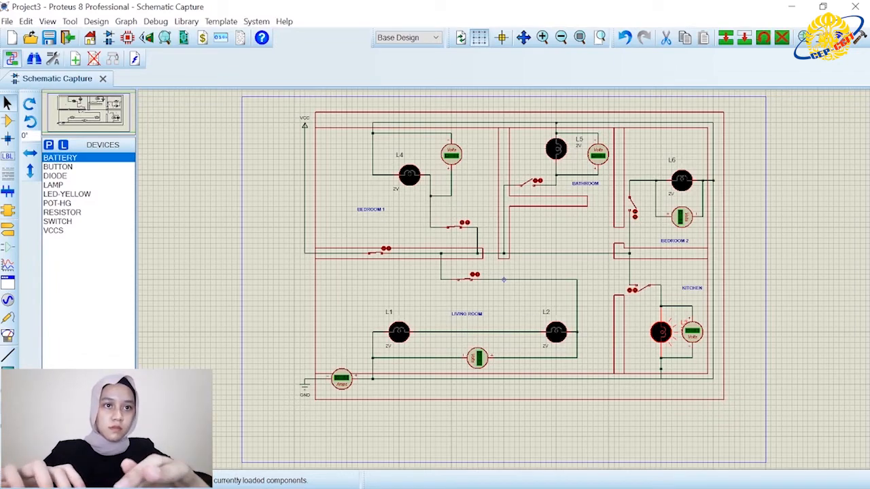
Step: Run the simulation, close the Bathroom, Bedroom 2 and Kitchen switches, and stop the simulation
left_click(11, 481)
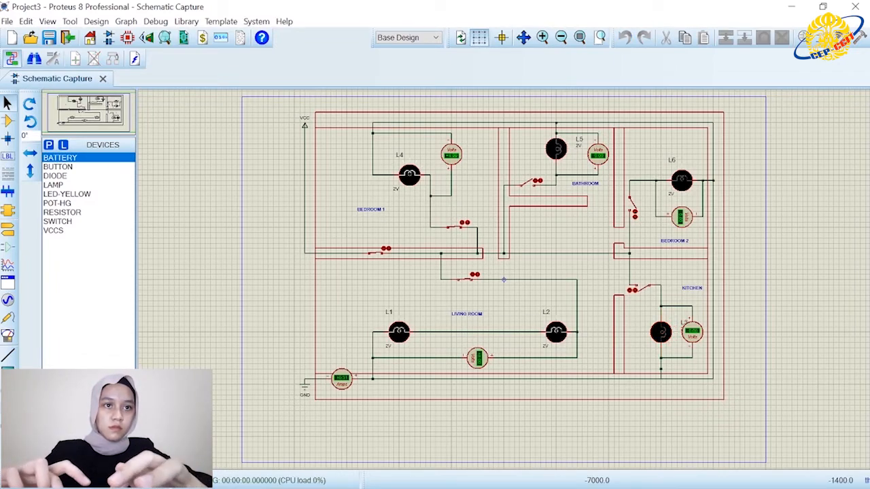
left_click(524, 186)
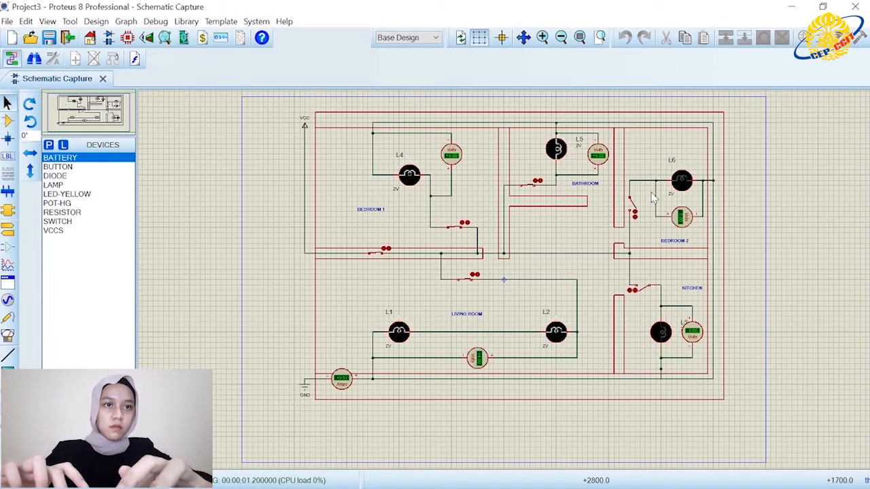
left_click(629, 206)
left_click(636, 289)
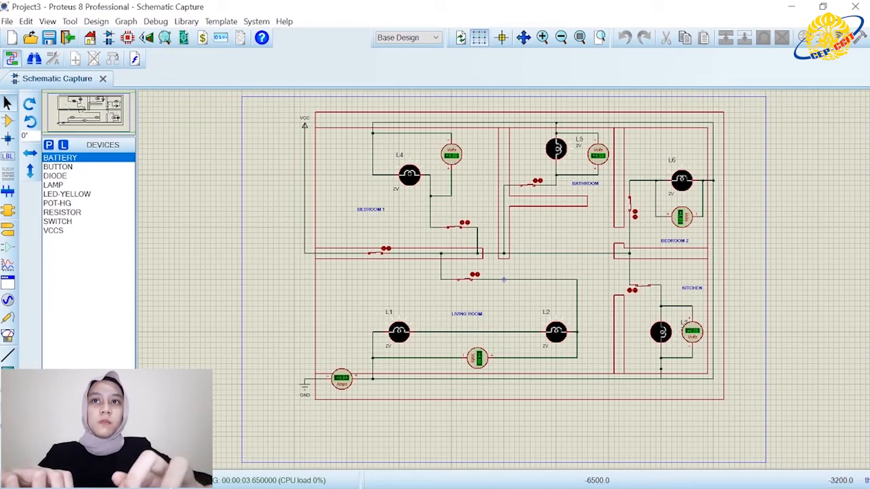
left_click(79, 480)
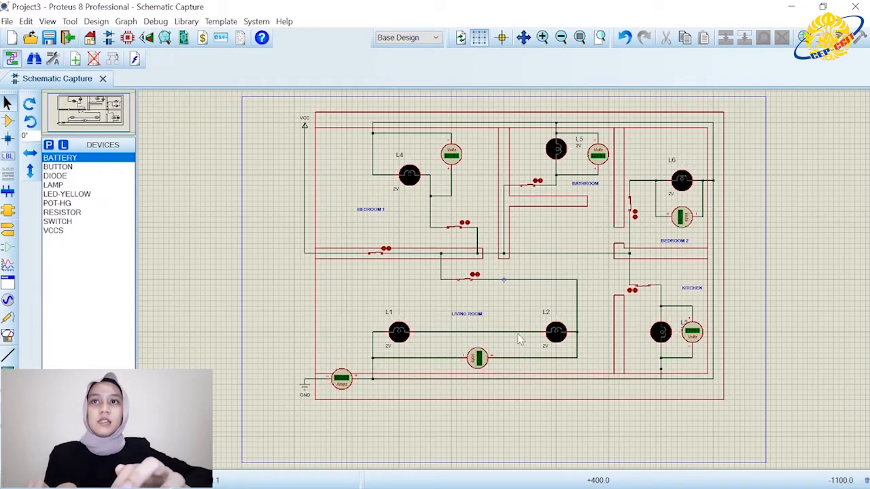
Step: Restart the simulation and open the Living Room, Bedroom 1, Bathroom and Bedroom 2 switches one after another
left_click(12, 481)
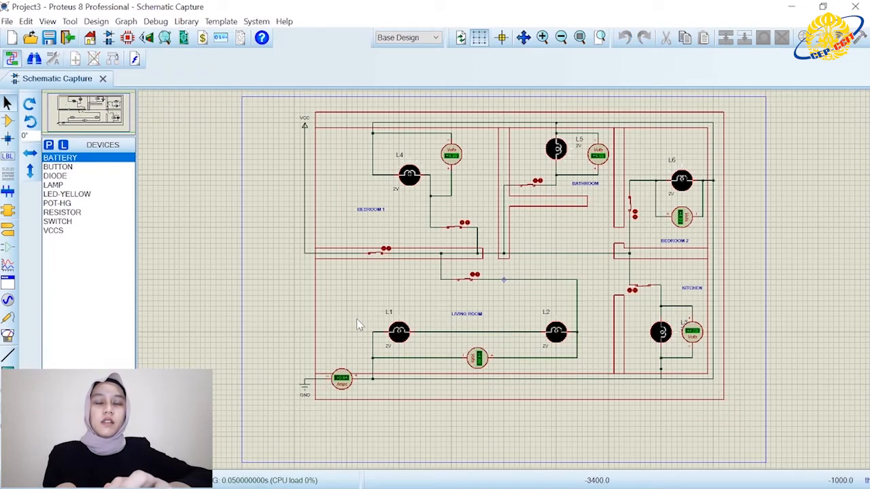
left_click(463, 283)
left_click(468, 281)
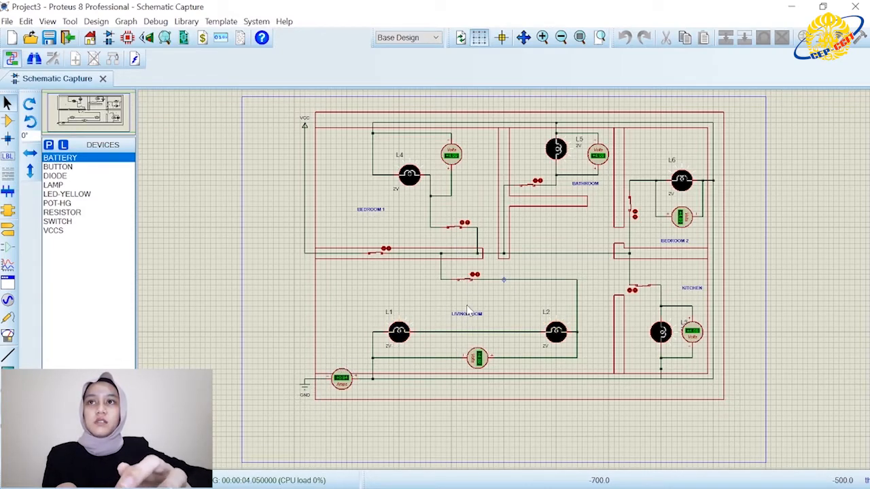
left_click(456, 227)
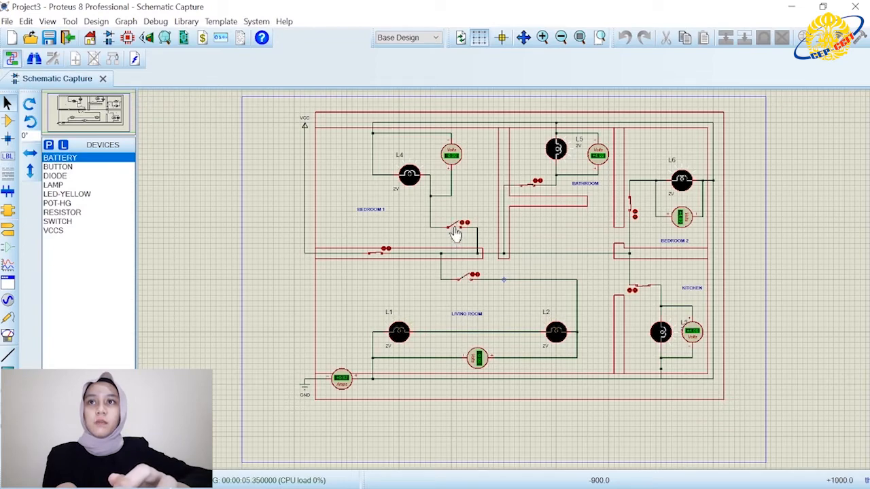
left_click(533, 185)
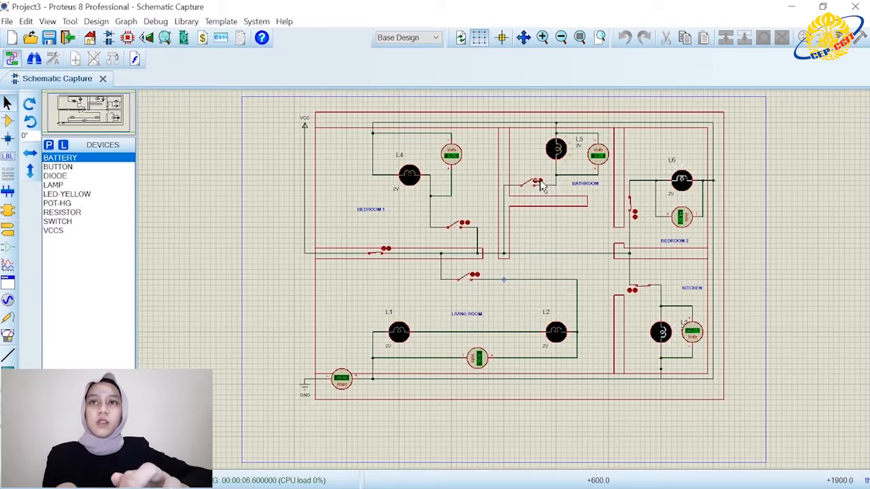
left_click(630, 205)
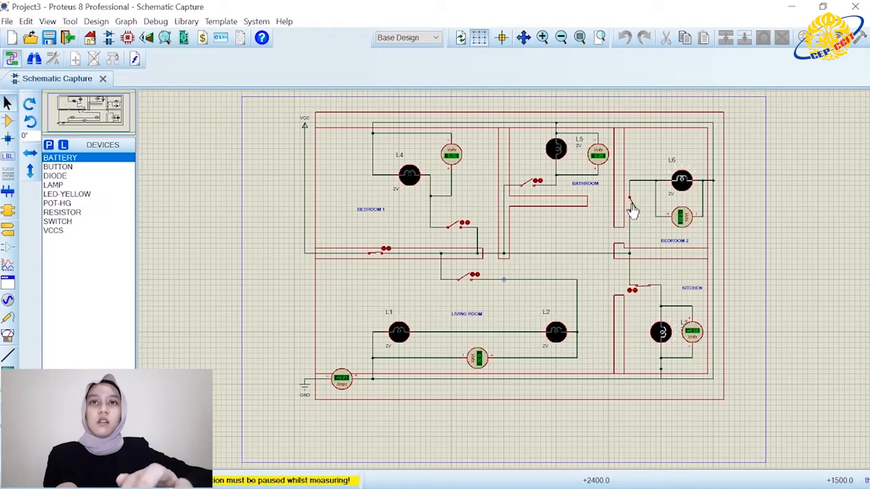